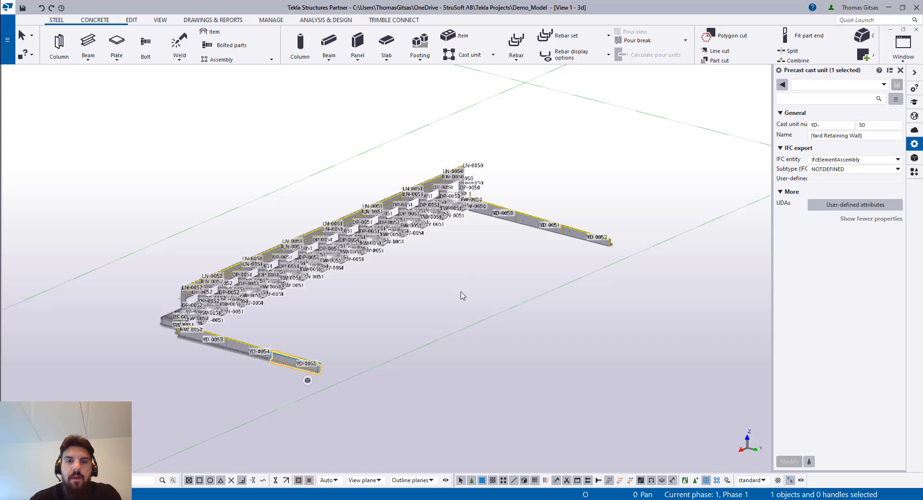
Launch IMPACT Tekla Base Tools 17.1 and attach the current Tekla model to the IMPACT project TEKLA_D
key("super")
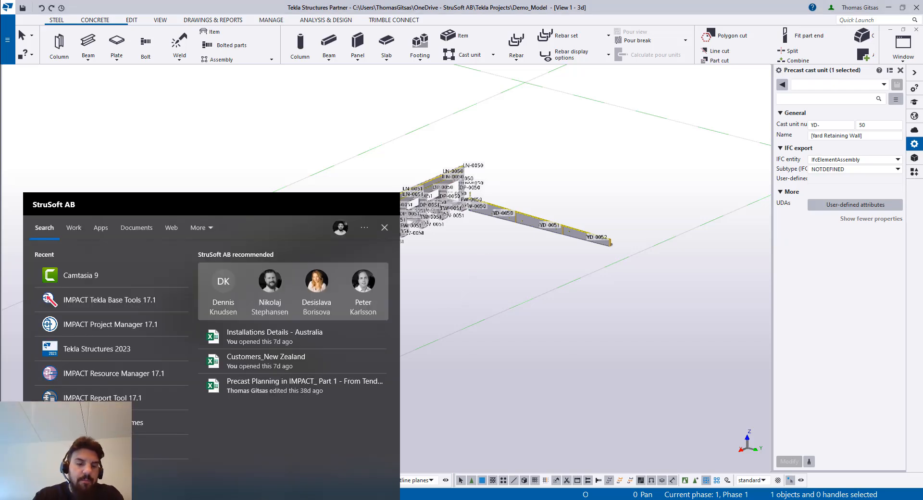
type("tekla")
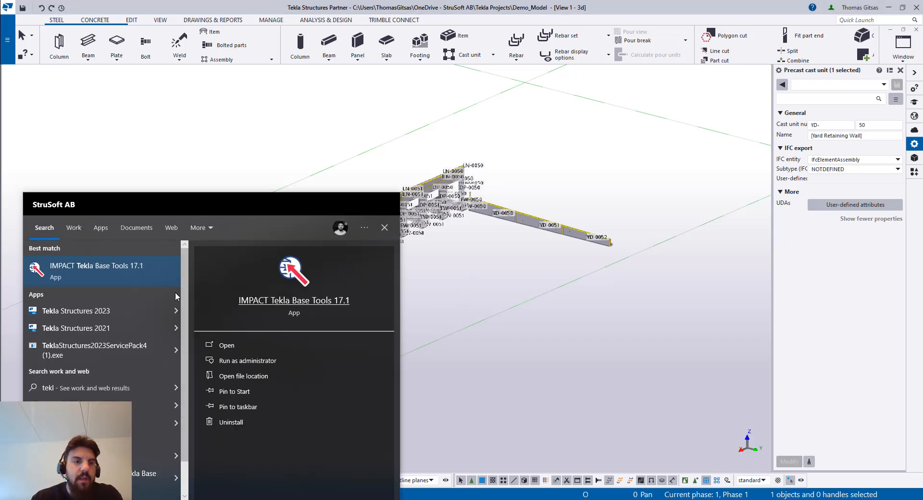
left_click(135, 272)
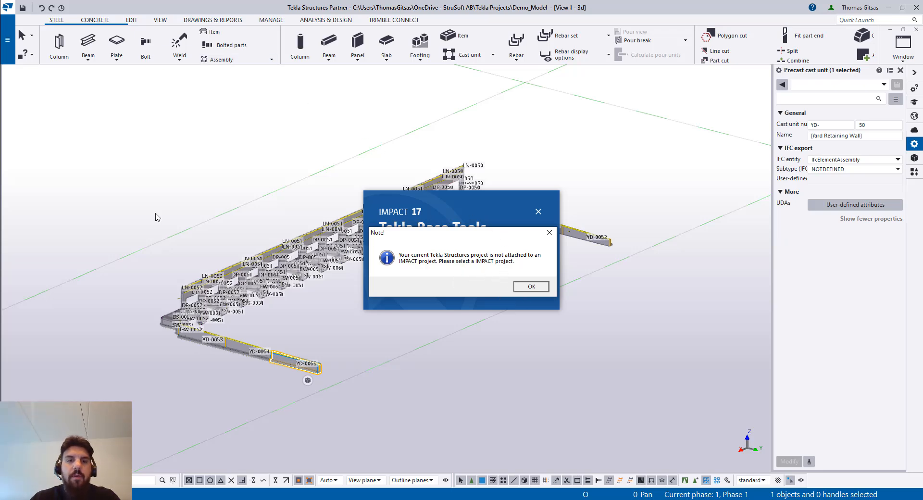
left_click(526, 286)
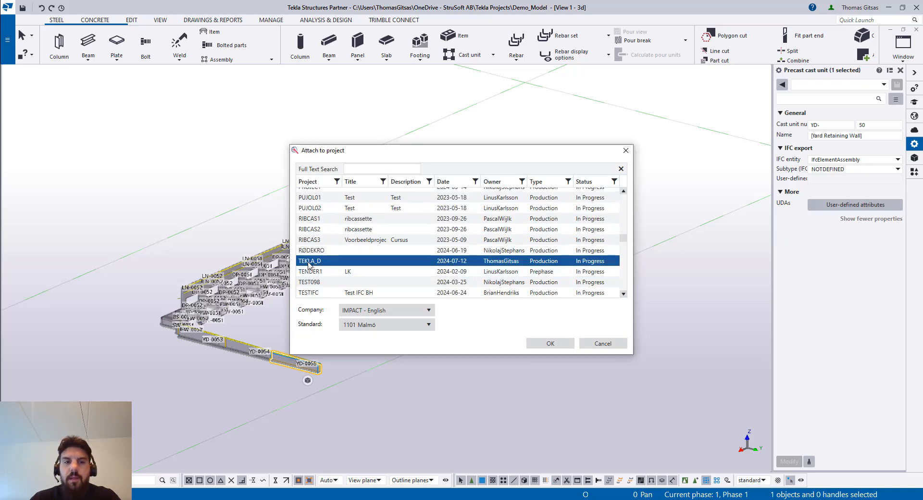
left_click(549, 343)
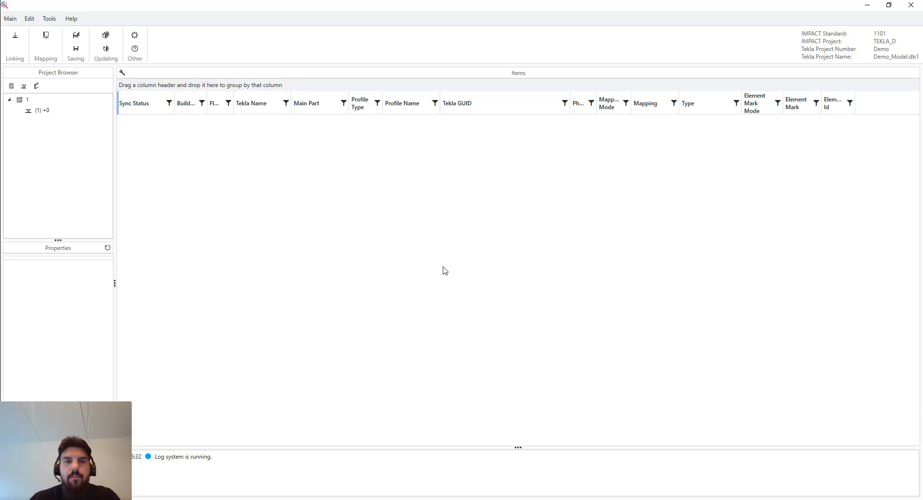
Restore the Base Tools window from full screen, widen it and place it over the Tekla model view
left_click_drag(490, 20, 435, 80)
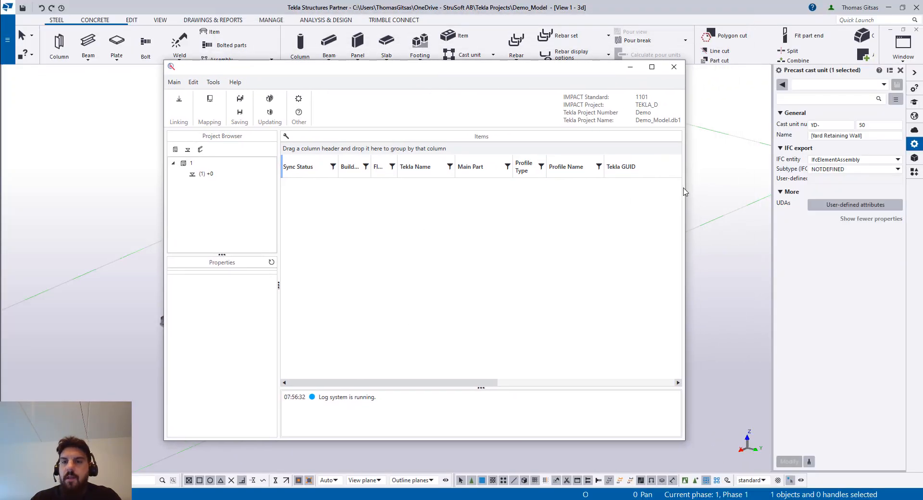
left_click_drag(685, 191, 753, 193)
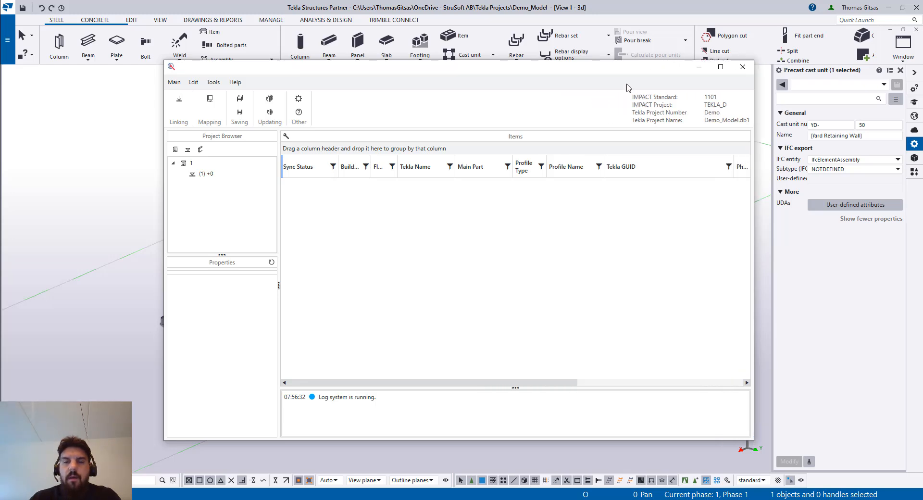
left_click_drag(585, 67, 579, 70)
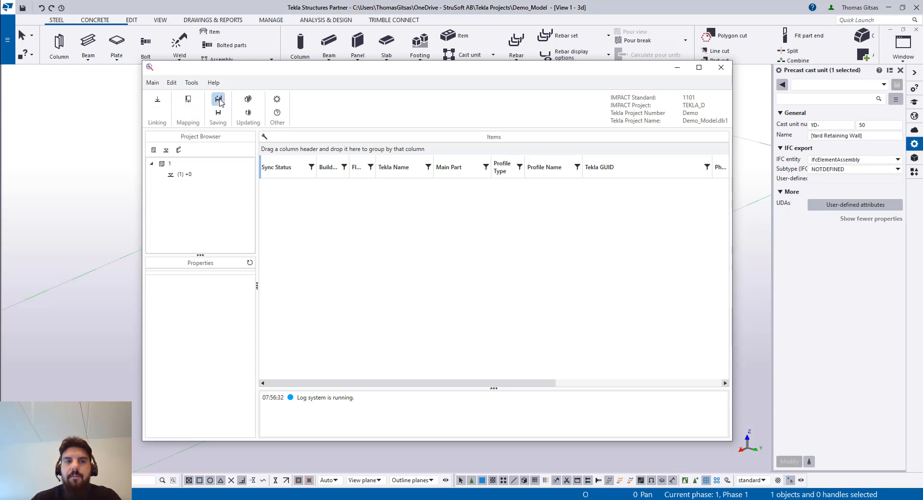
left_click_drag(306, 75, 316, 76)
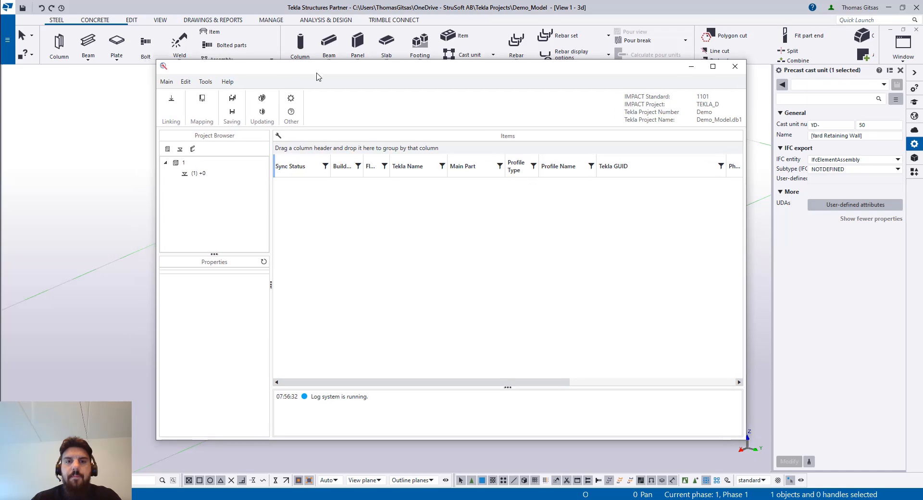
Select yard retaining walls YD-0053, YD-0054 and YD-0055 in the Tekla model and link them into Base Tools
left_click(128, 237)
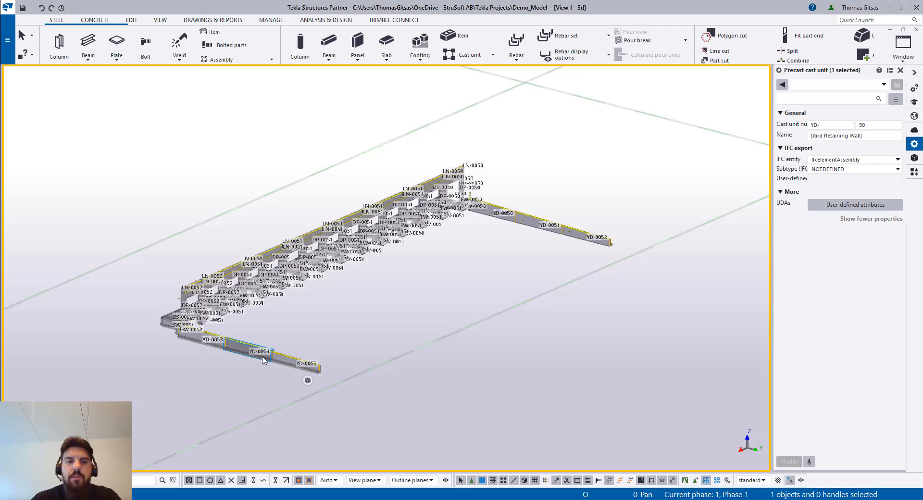
left_click(282, 377)
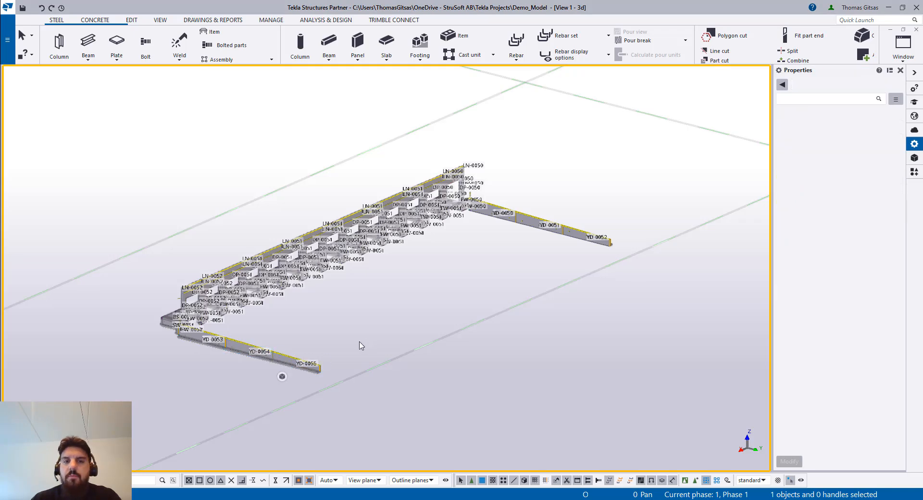
left_click_drag(329, 376, 216, 335)
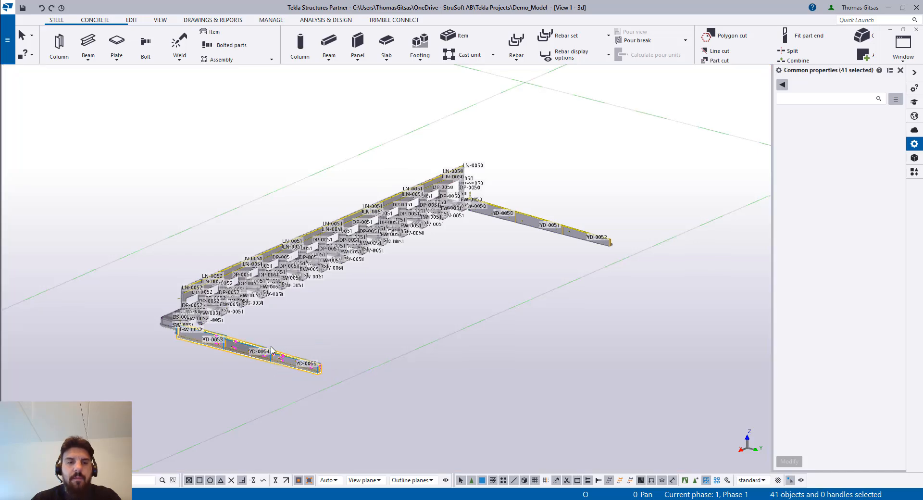
left_click(392, 499)
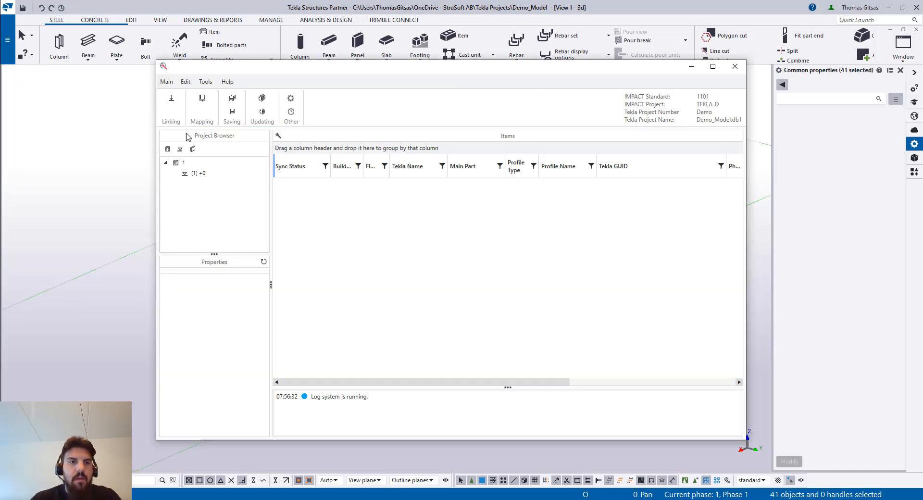
left_click(172, 99)
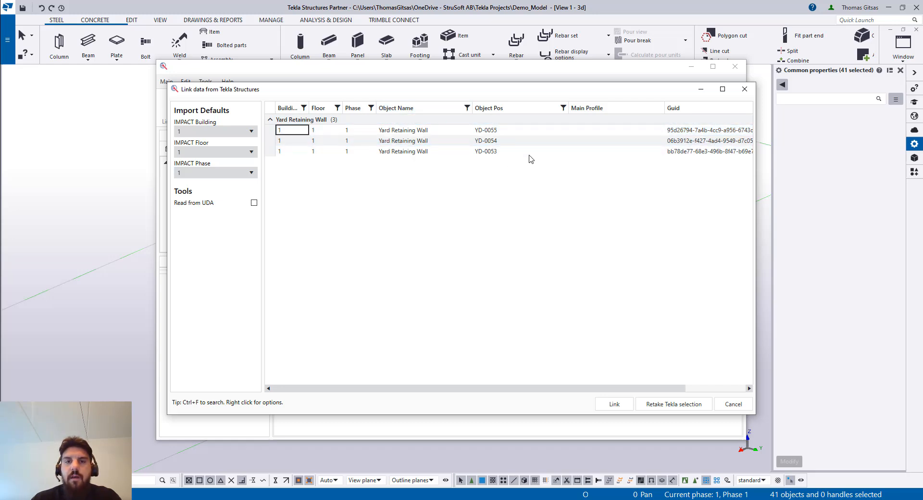
left_click(612, 404)
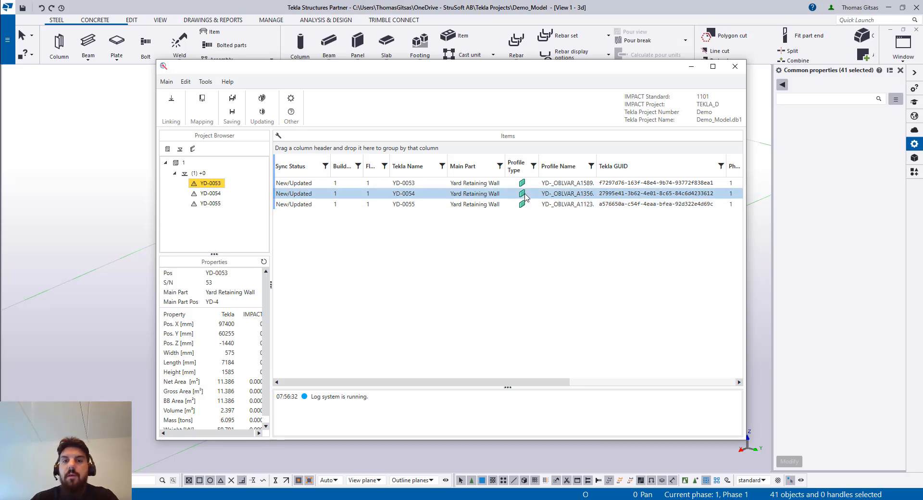
Map all three YD-_OBLVAR wall profiles in the project mapping to the Linked definition STDOS
left_click(201, 105)
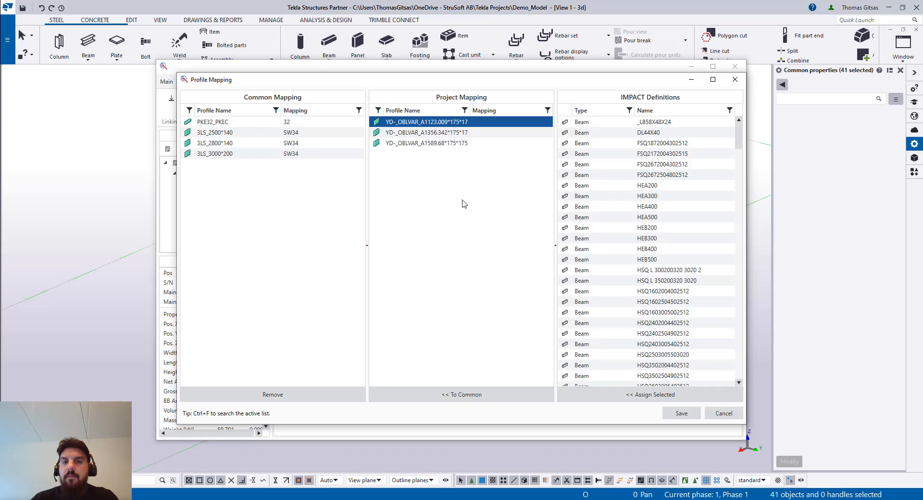
left_click(473, 134, "ctrl")
left_click(473, 144, "ctrl")
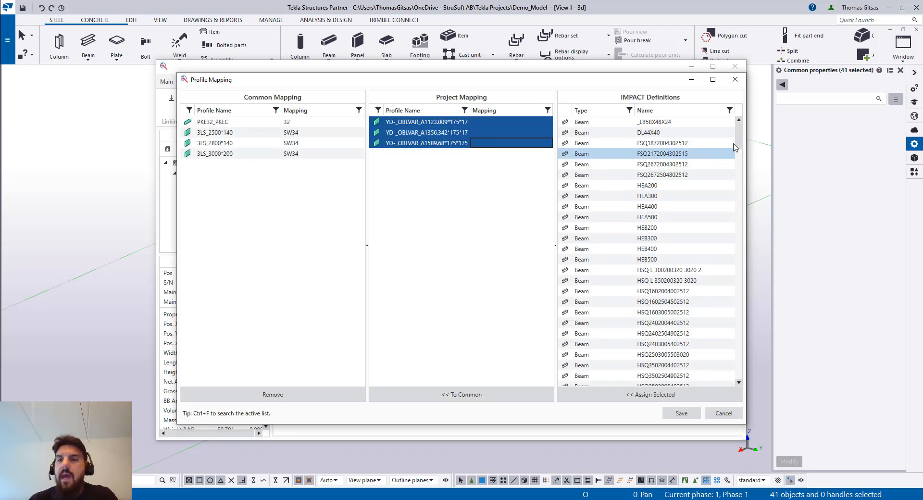
scroll(733, 149, "down", 20)
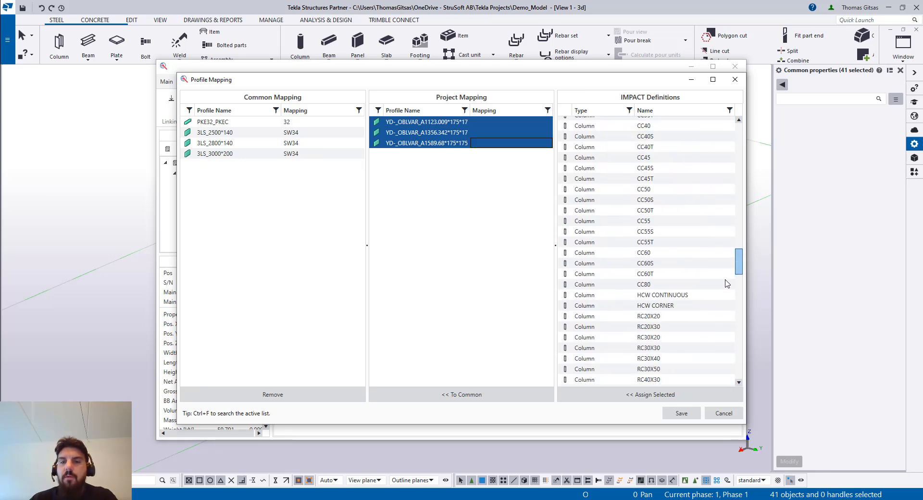
scroll(725, 284, "down", 20)
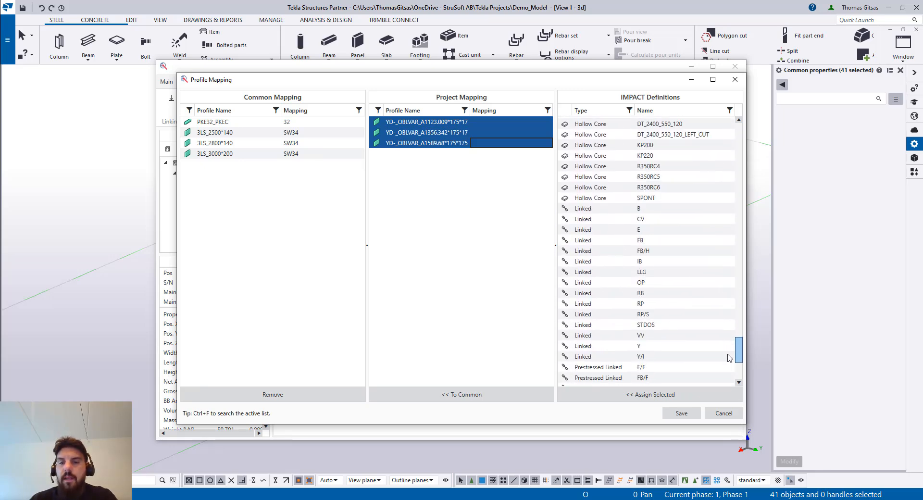
scroll(728, 358, "down", 1)
left_click(620, 295)
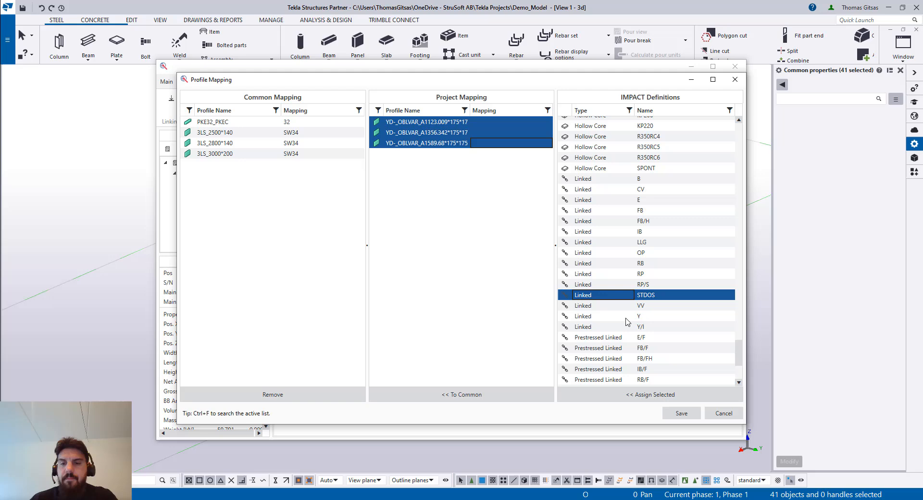
left_click(630, 396)
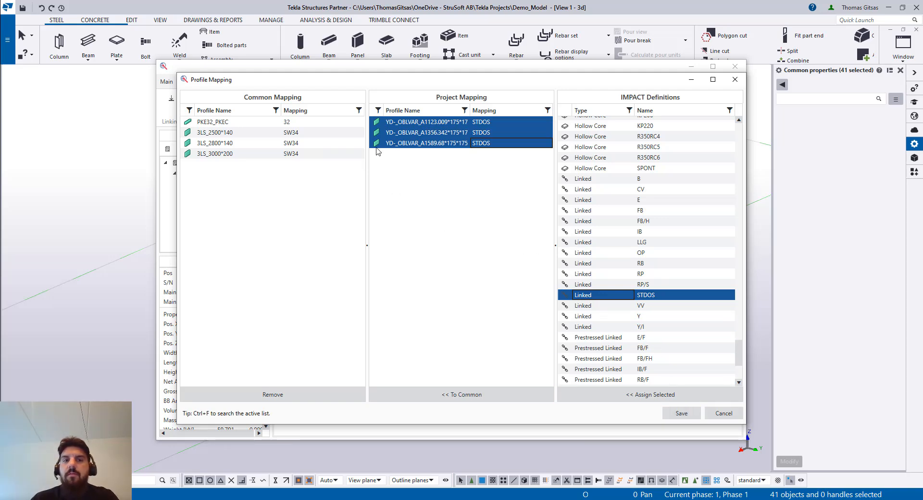
Browse the other available IMPACT definitions, such as hollow core and wall types, and save the profile mapping
scroll(581, 238, "up", 6)
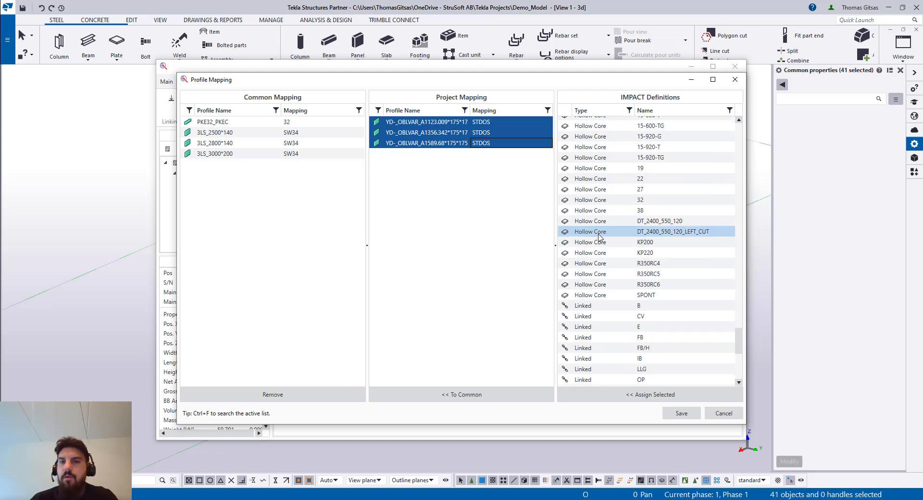
scroll(581, 236, "up", 2)
scroll(581, 235, "down", 6)
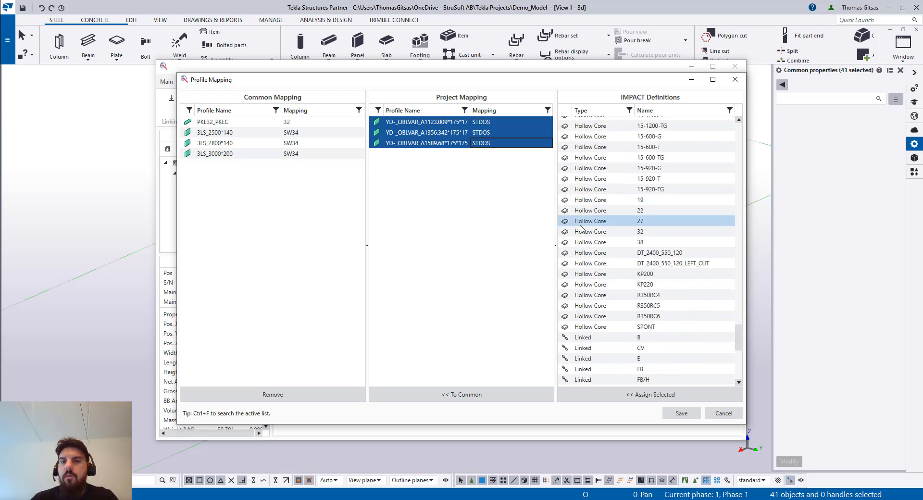
scroll(582, 225, "down", 6)
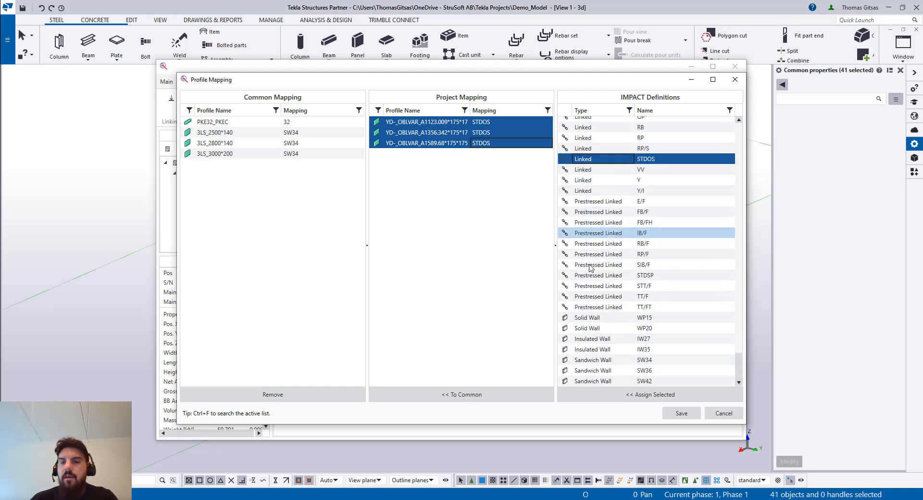
scroll(607, 198, "up", 3)
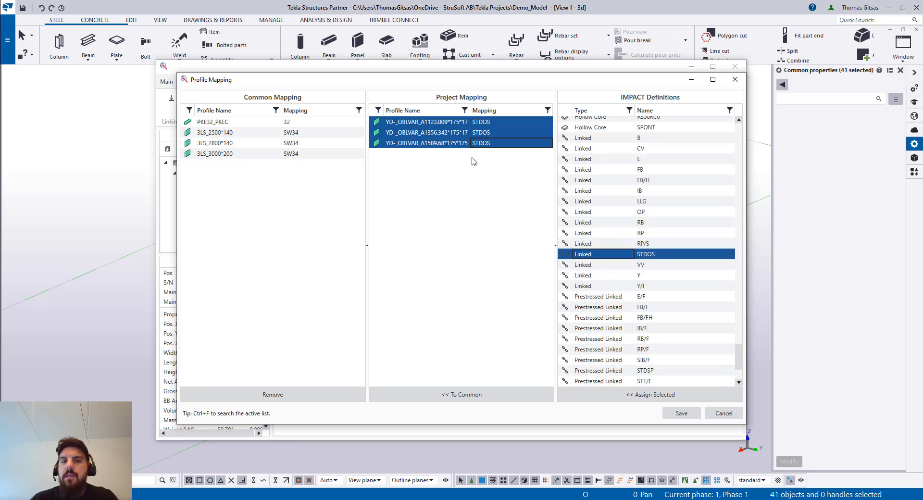
left_click(680, 413)
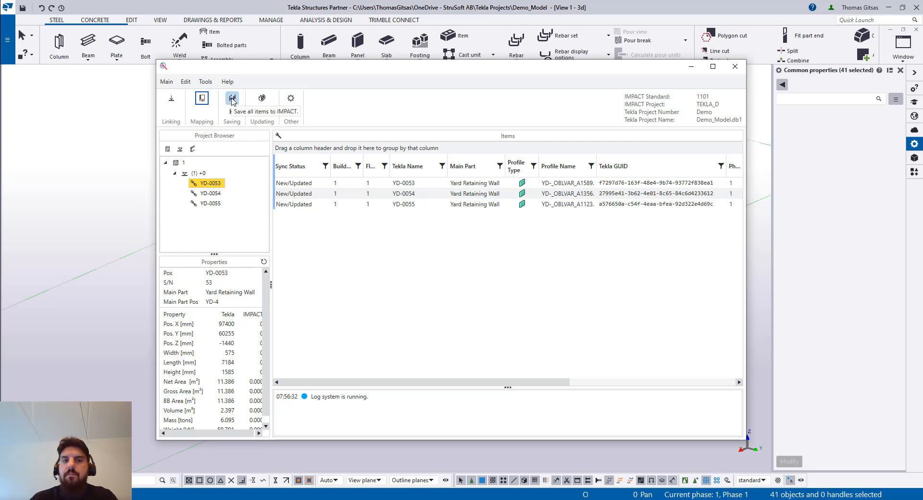
Save the three linked items YD-0053, YD-0054 and YD-0055 to IMPACT
left_click_drag(296, 183, 301, 209)
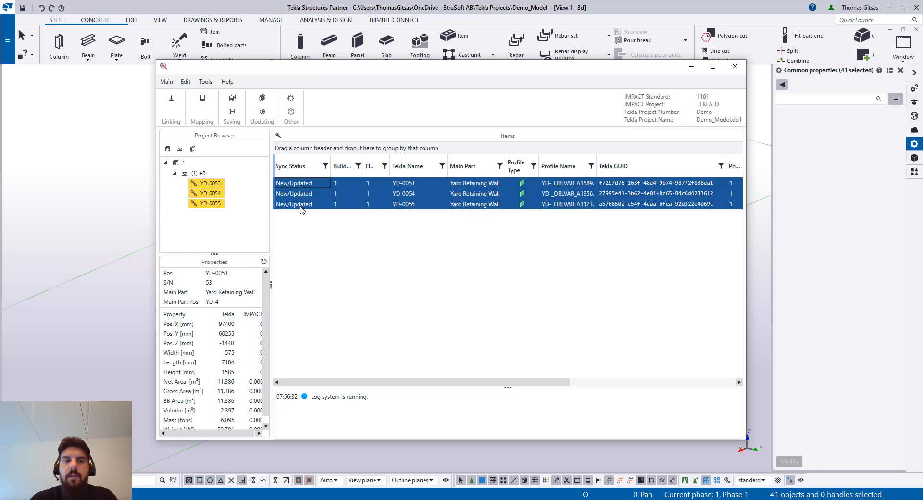
right_click(304, 197)
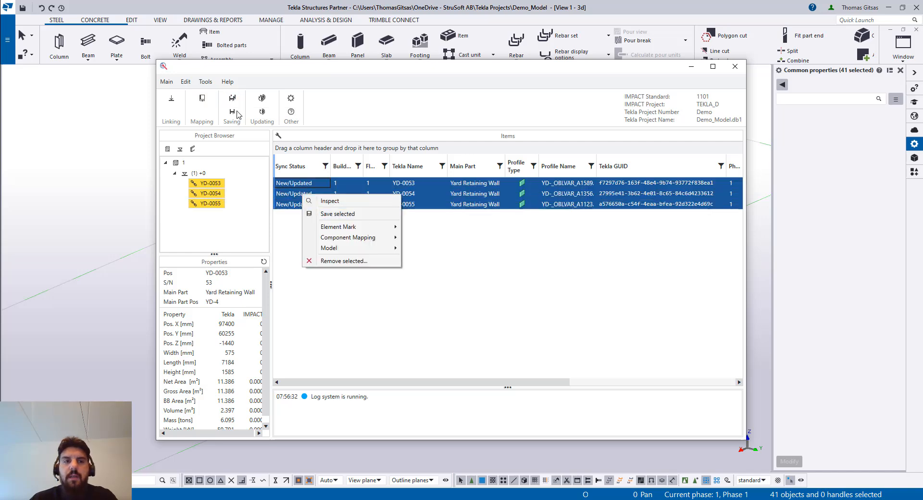
left_click(325, 214)
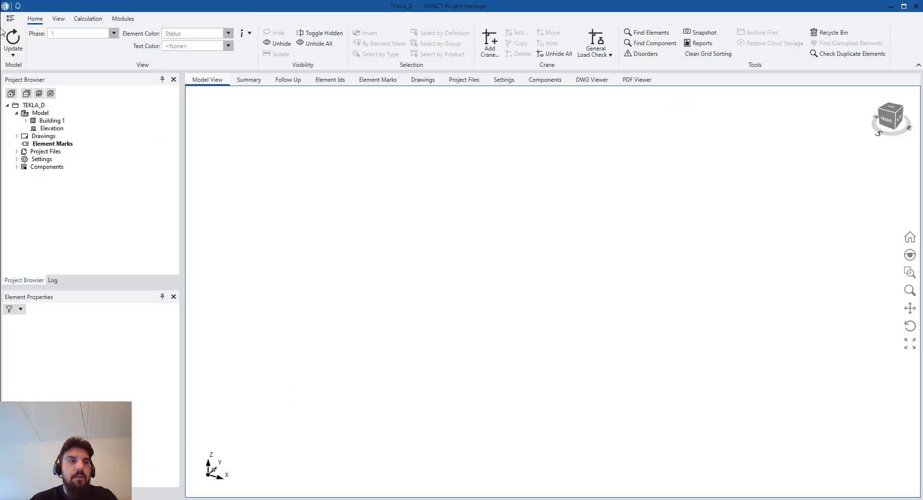
Reload the TEKLA_D model in IMPACT Project Manager and inspect the three imported retaining walls from the other side
left_click(15, 56)
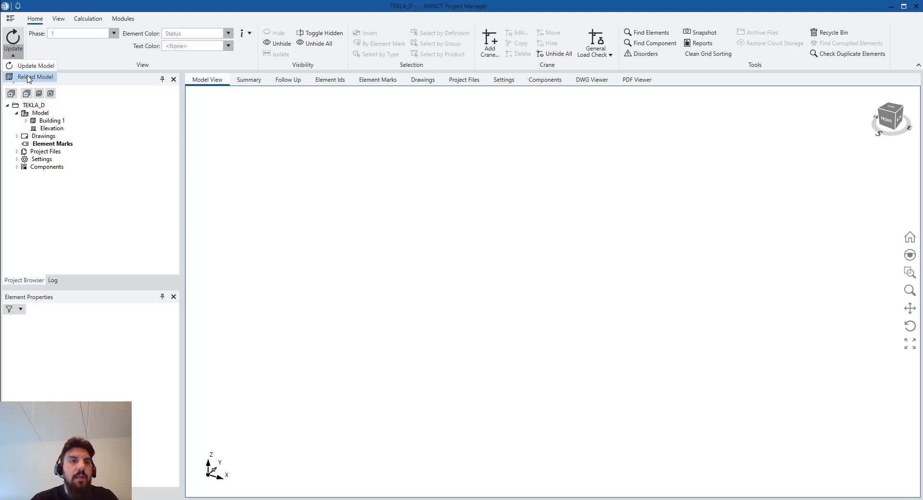
left_click(21, 77)
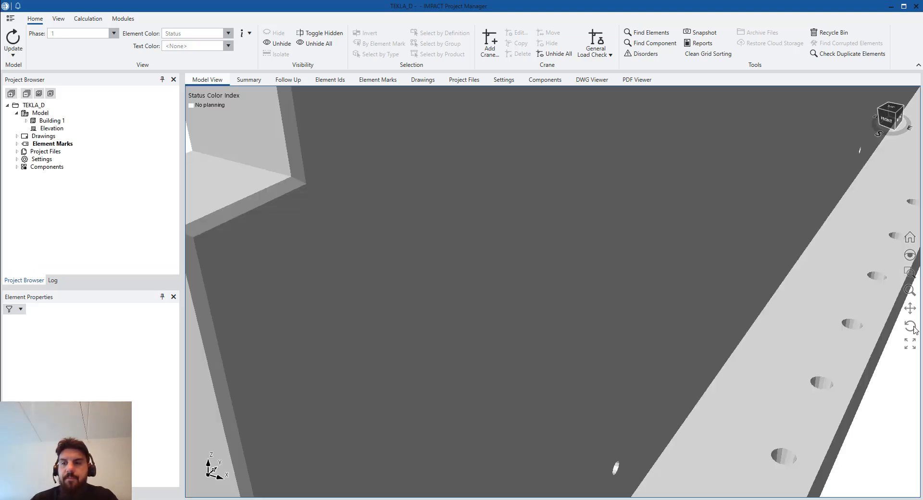
left_click(910, 344)
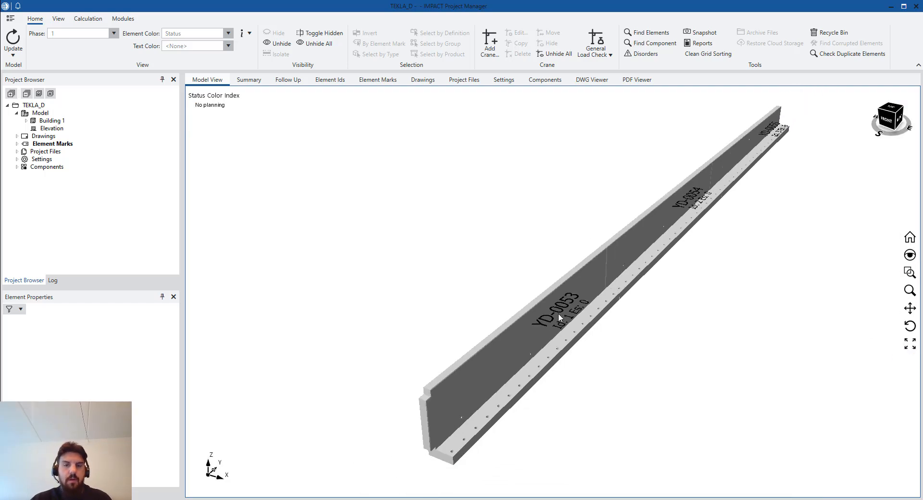
middle_click_drag(558, 313, 497, 230)
middle_click_drag(552, 302, 505, 235)
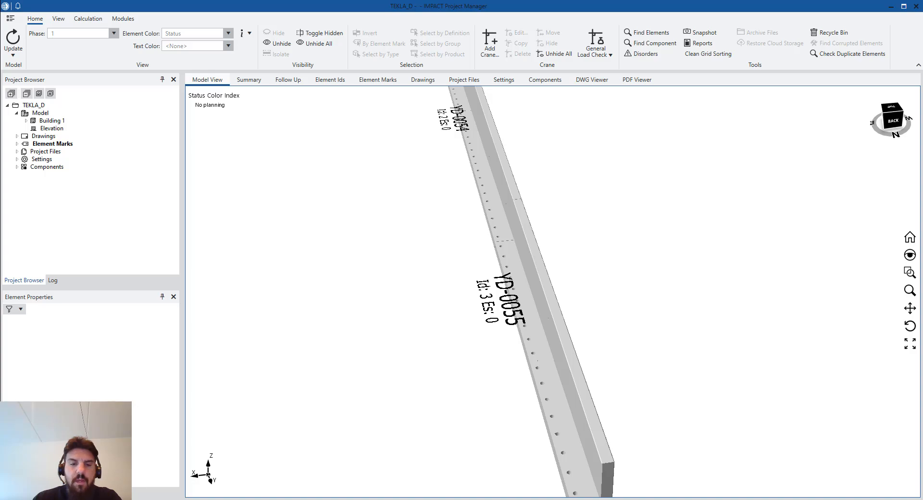
Switch to Tekla Structures, clear the wall selection and examine walls YD-0054 and YD-0055 up close for comparison
left_click(331, 499)
scroll(308, 357, "up", 3)
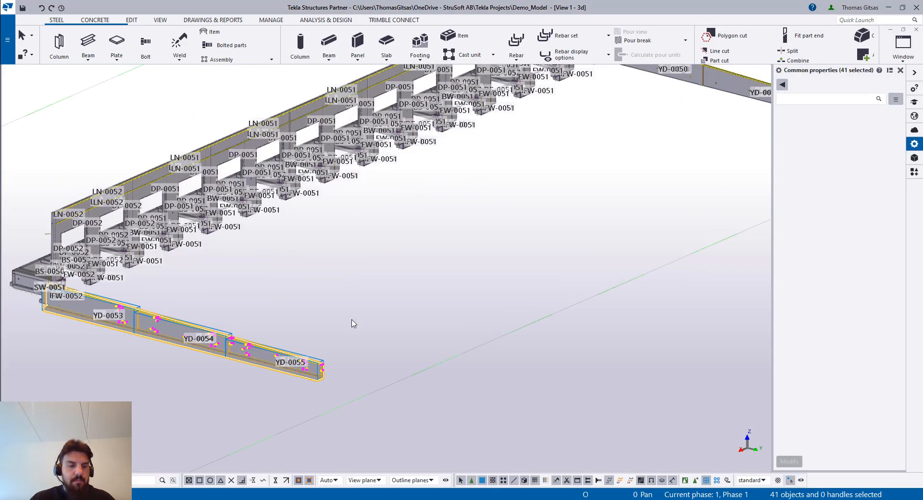
middle_click_drag(327, 357, 519, 220)
left_click(277, 336)
middle_click_drag(250, 376, 234, 309, "ctrl")
scroll(218, 373, "up", 5)
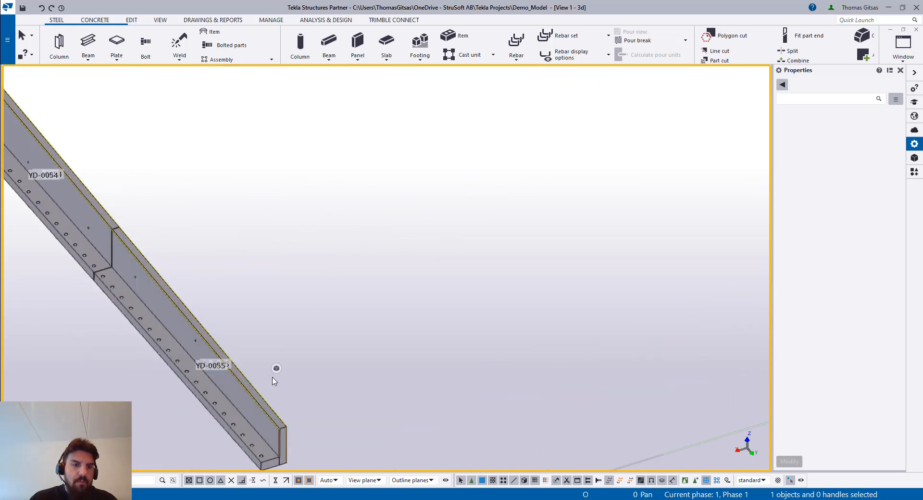
Switch to IMPACT Project Manager, select wall YD-0055 and examine its element properties, including dimensions, areas, notes and production data
mouse_move(284, 365)
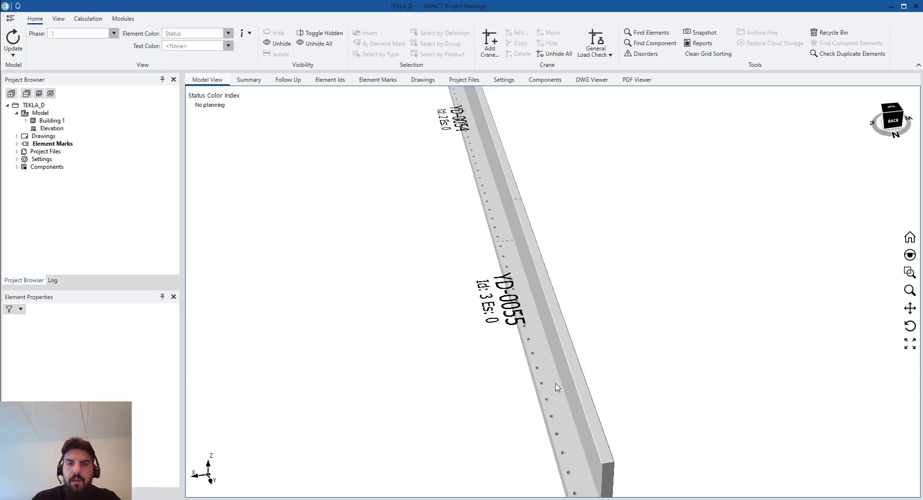
scroll(558, 385, "down", 2)
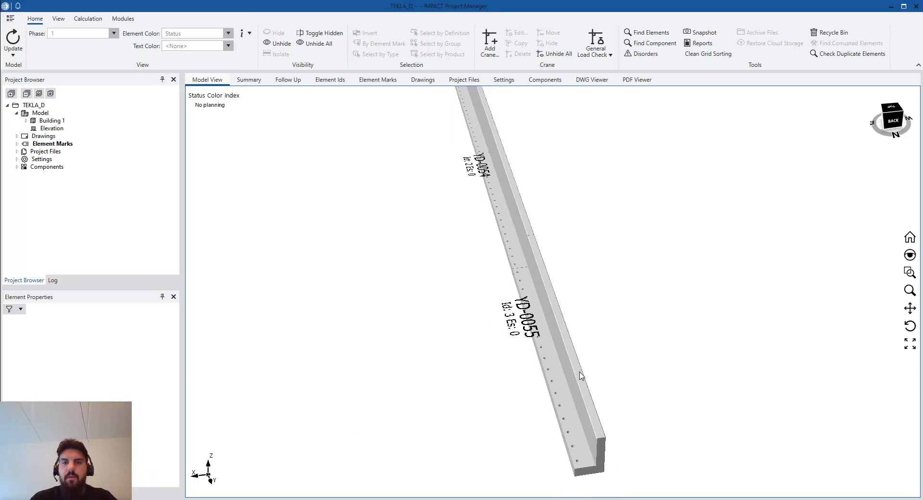
scroll(548, 377, "up", 2)
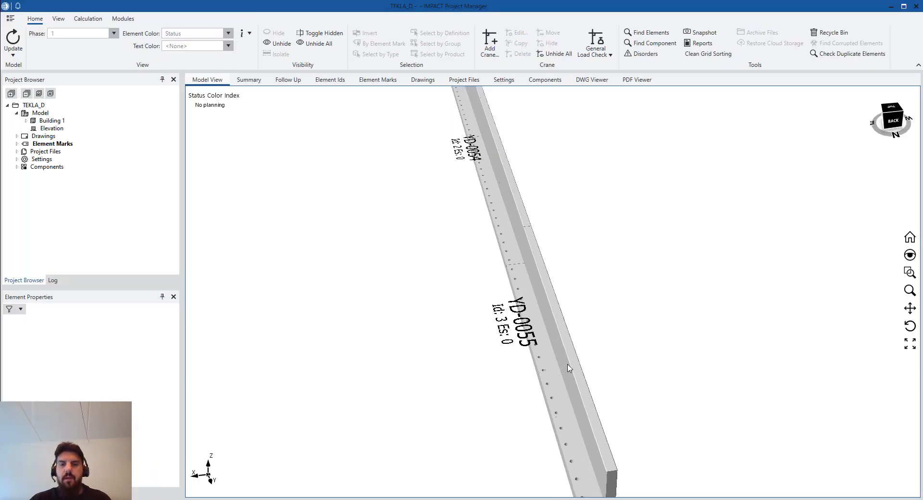
left_click(567, 364)
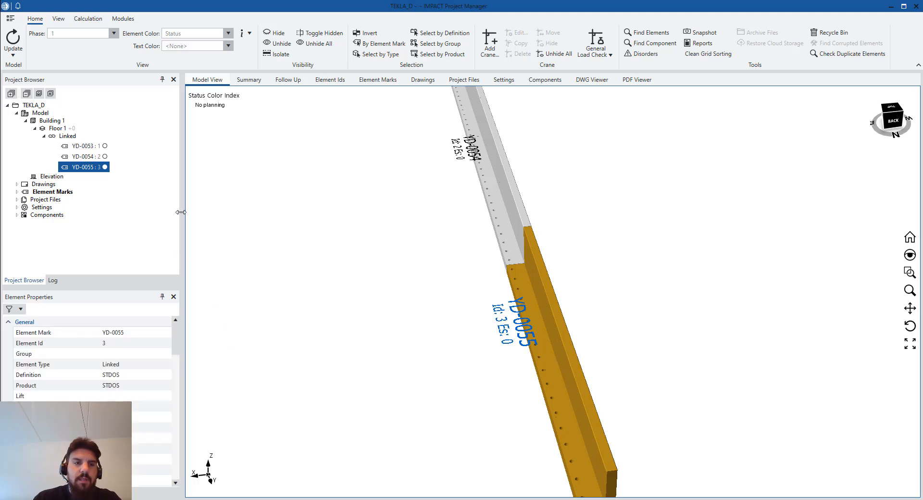
left_click_drag(181, 212, 230, 212)
scroll(135, 360, "down", 8)
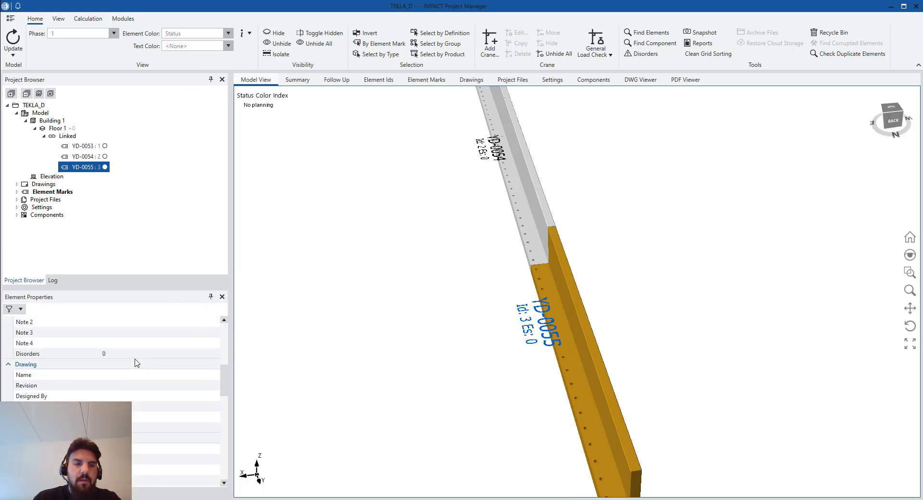
scroll(138, 366, "down", 3)
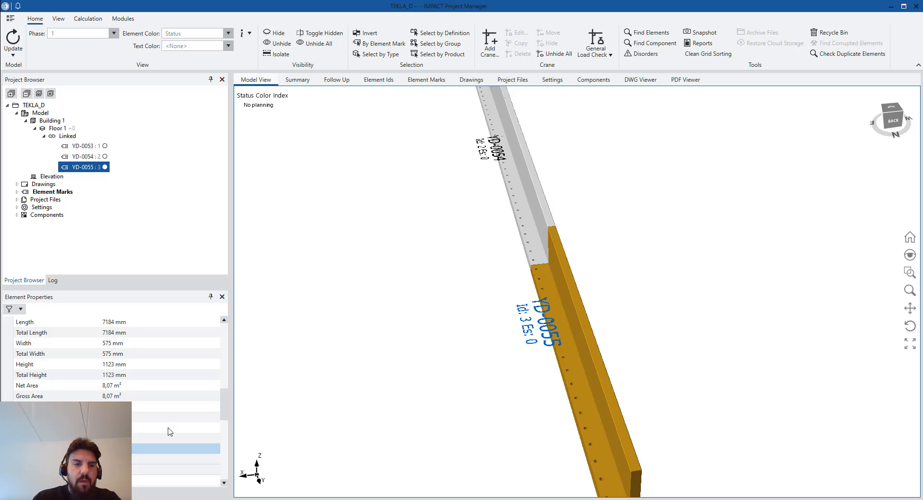
scroll(169, 431, "up", 4)
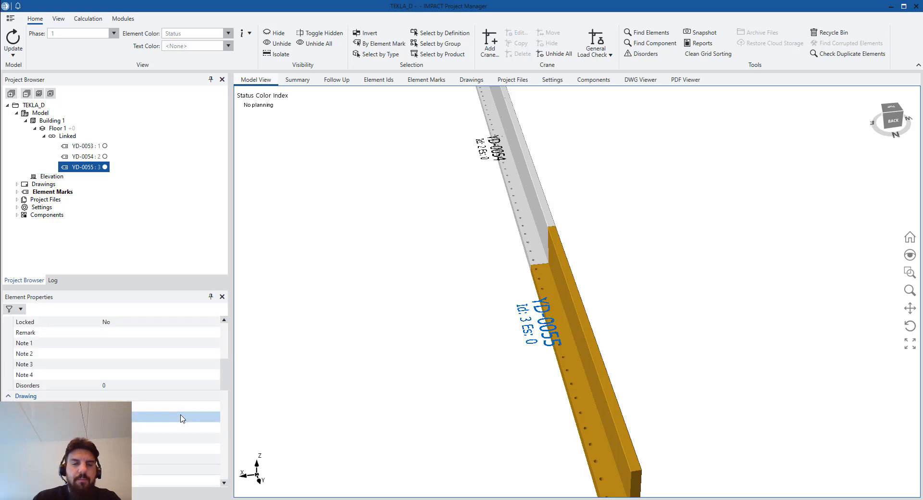
scroll(182, 418, "up", 3)
scroll(486, 363, "down", 4)
middle_click_drag(498, 327, 463, 324)
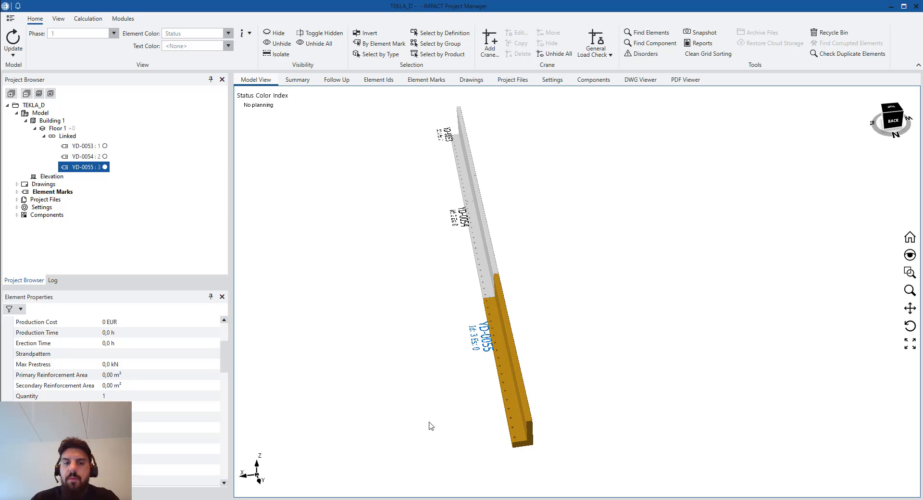
Switch to the Tekla-to-IMPACT linking window, select item YD-0055 and widen its properties to compare the Tekla and IMPACT values
key("alt+Tab")
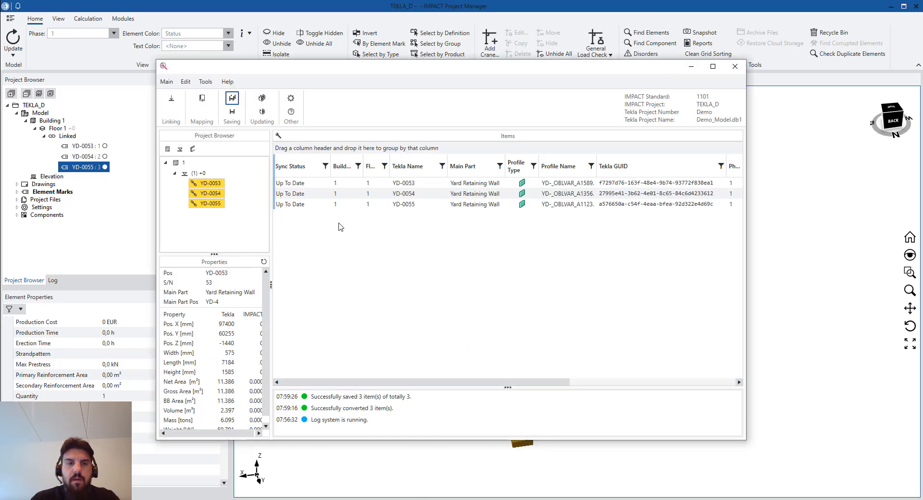
left_click(336, 204)
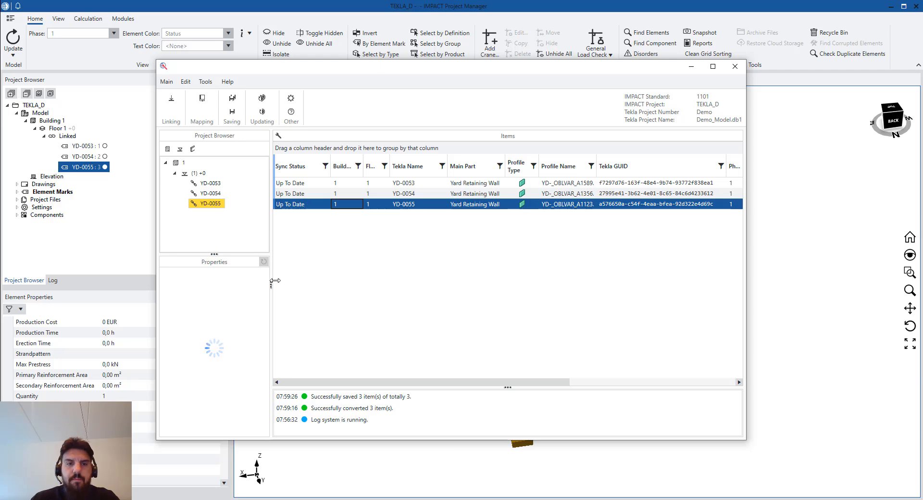
left_click_drag(271, 283, 309, 283)
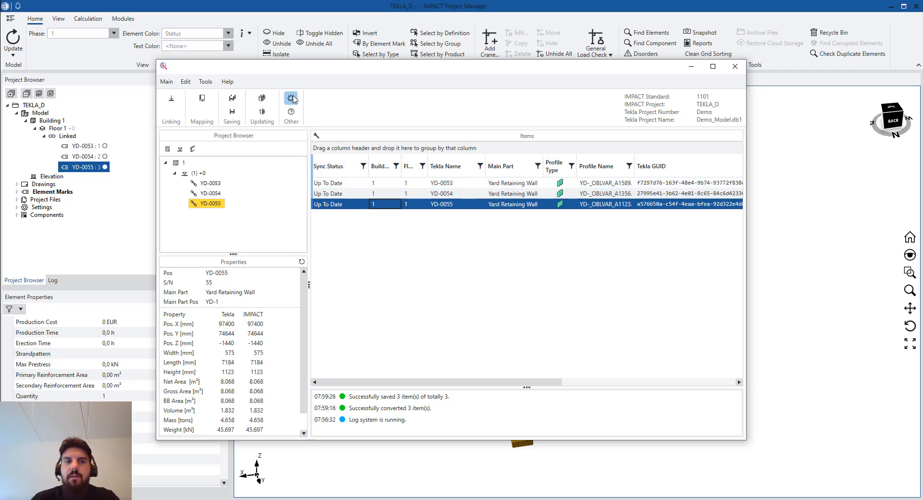
Review the General, Cast-In Materials, Reinforcement and Advanced settings of the linking tool and close them without saving
left_click(290, 103)
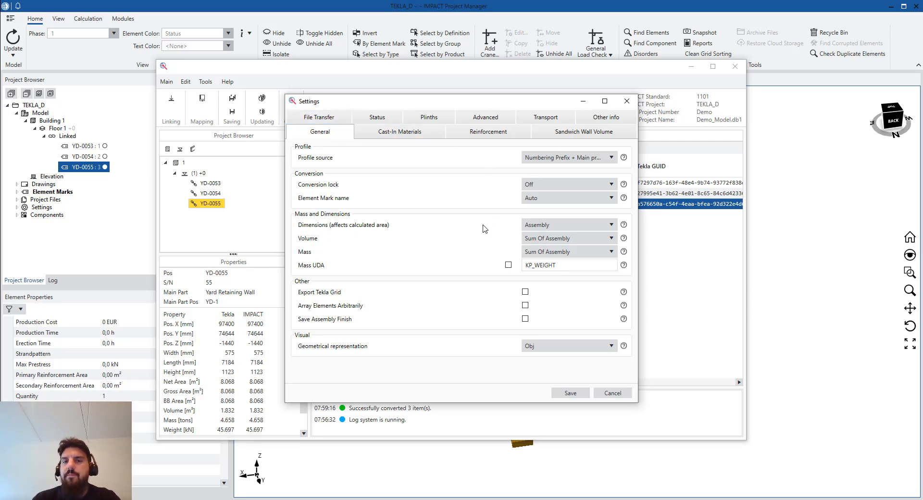
left_click(430, 140)
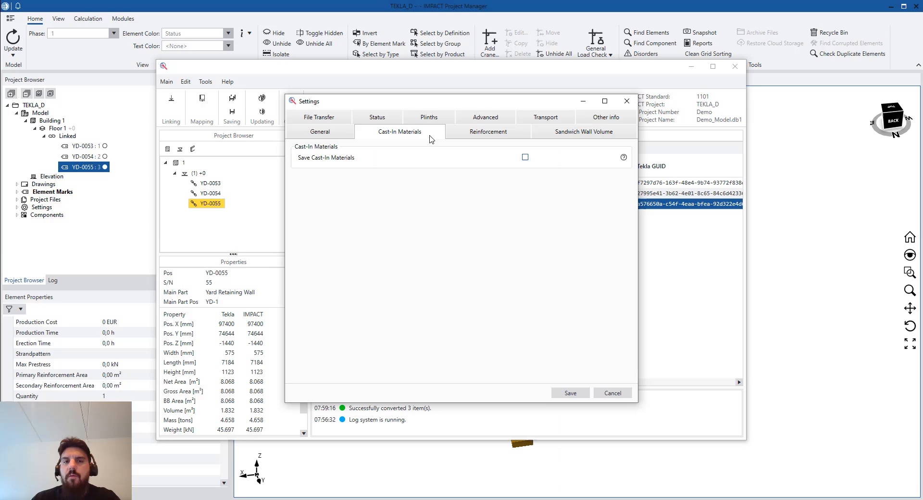
left_click(475, 138)
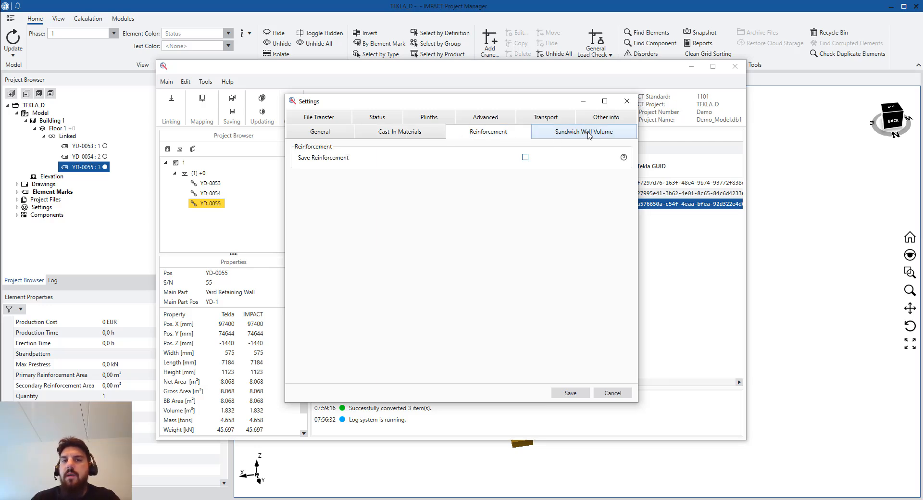
left_click(505, 123)
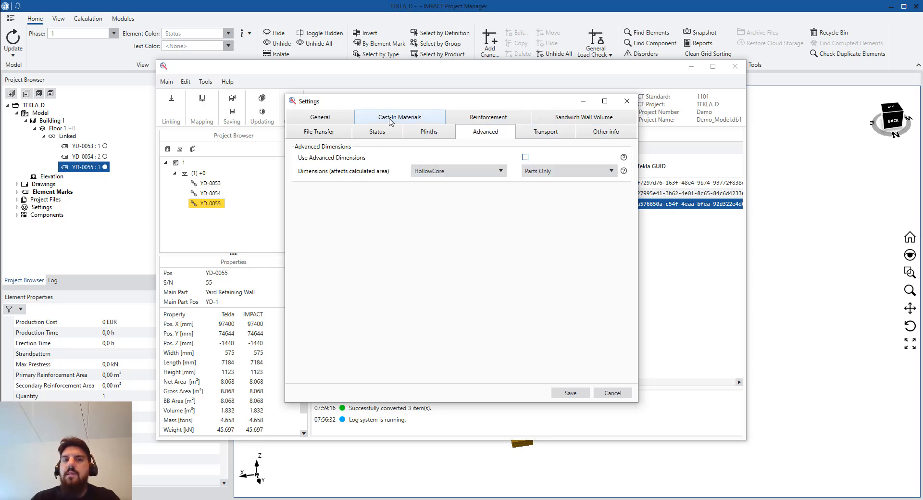
left_click(344, 121)
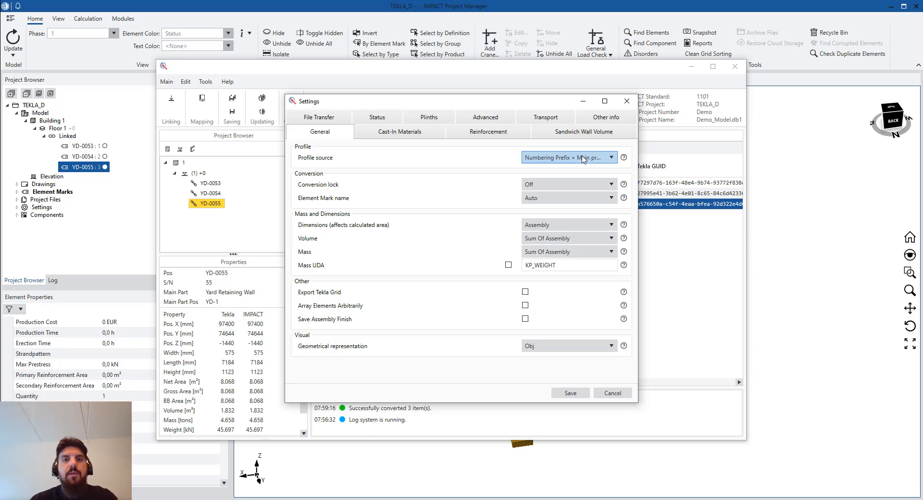
left_click(626, 101)
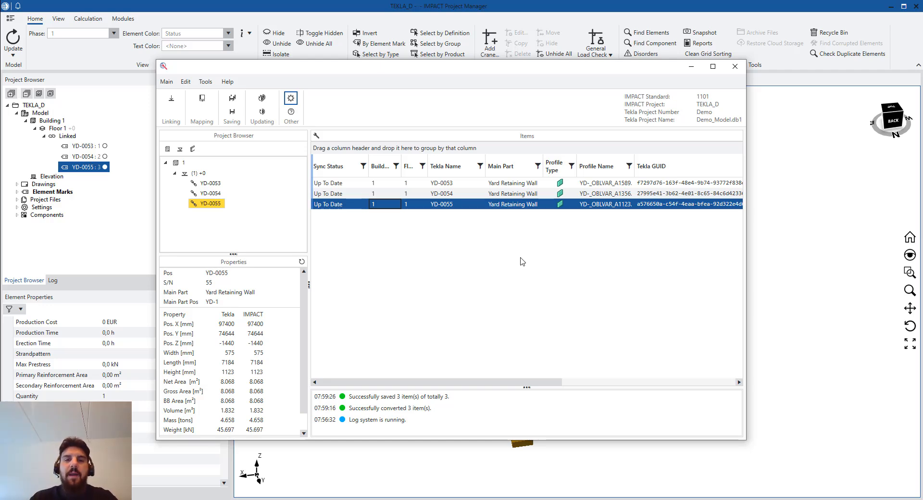
left_click(379, 499)
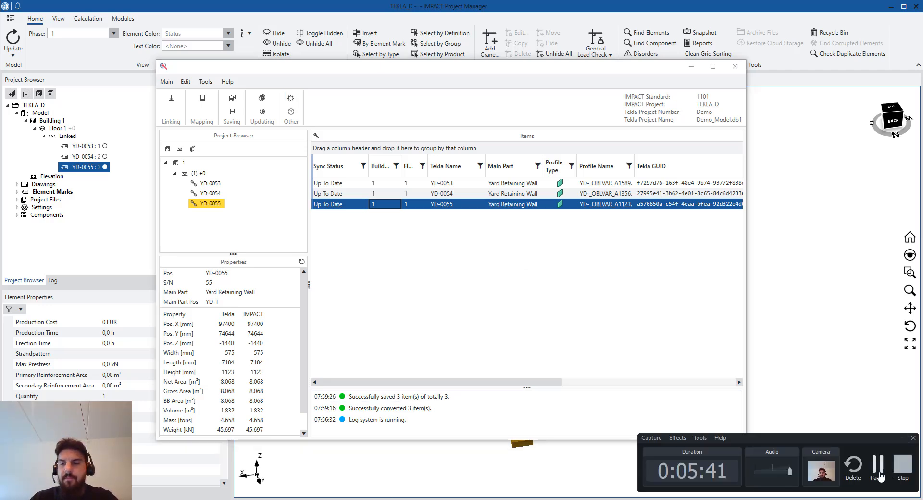